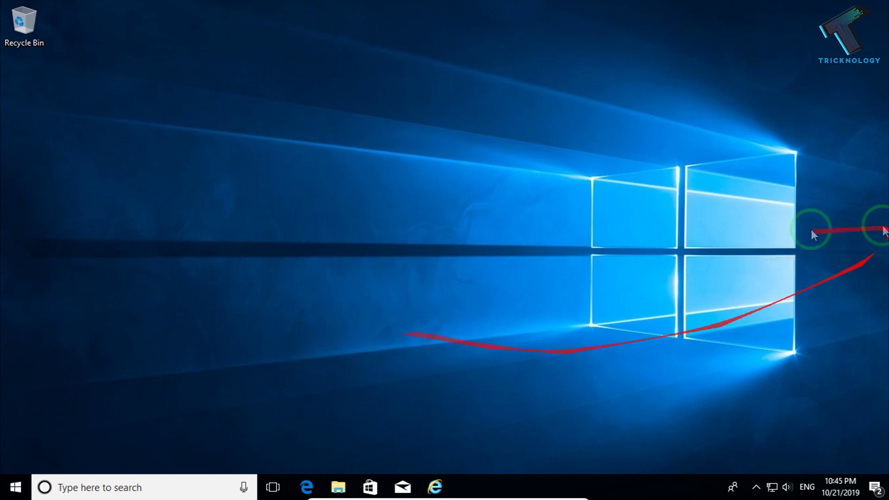
# Open language preferences from the taskbar language indicator, then close that Settings window.
pyautogui.click(808, 486)
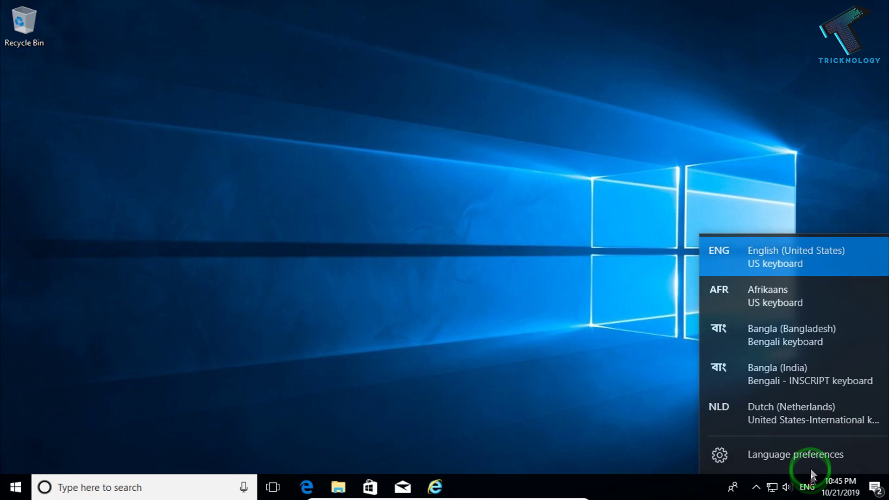
pyautogui.click(787, 456)
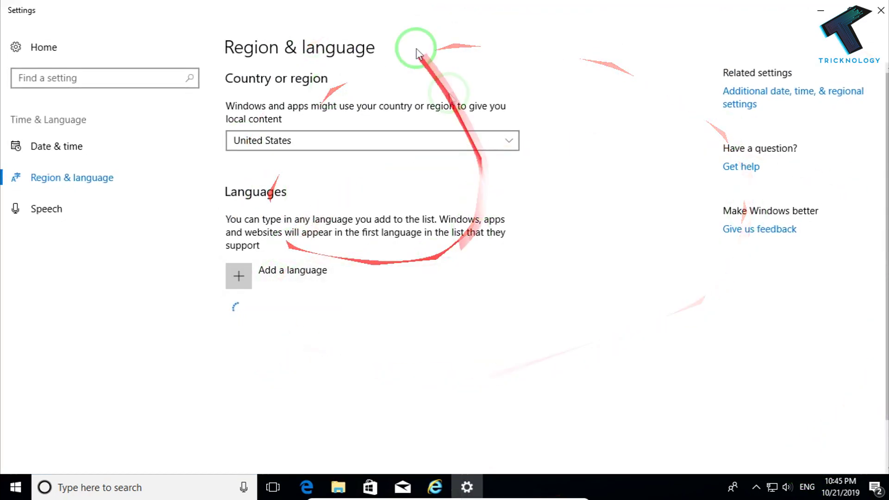
pyautogui.doubleClick(399, 14)
pyautogui.click(655, 22)
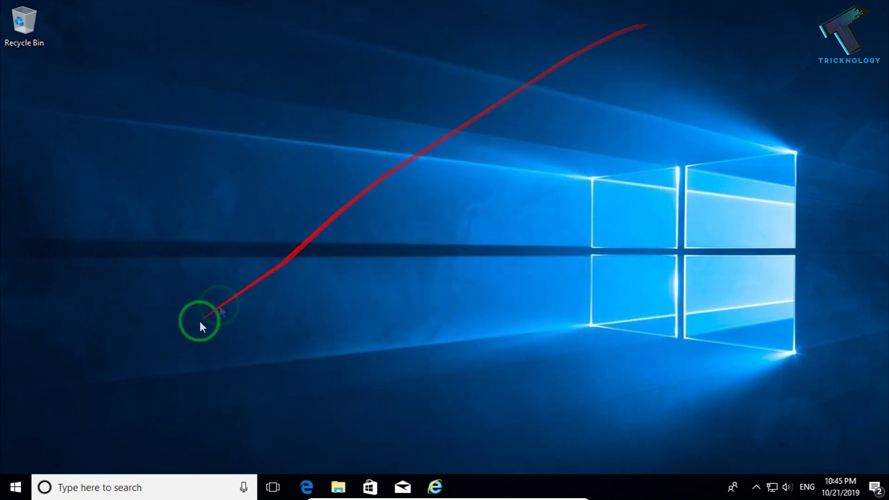
# Relaunch Settings from Start, maximized, and go to Time & Language > Region & language.
pyautogui.click(14, 489)
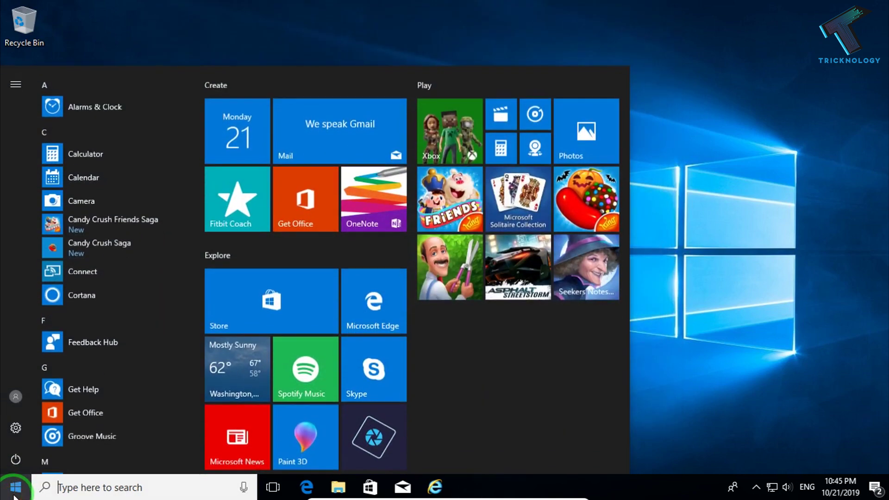
pyautogui.click(16, 428)
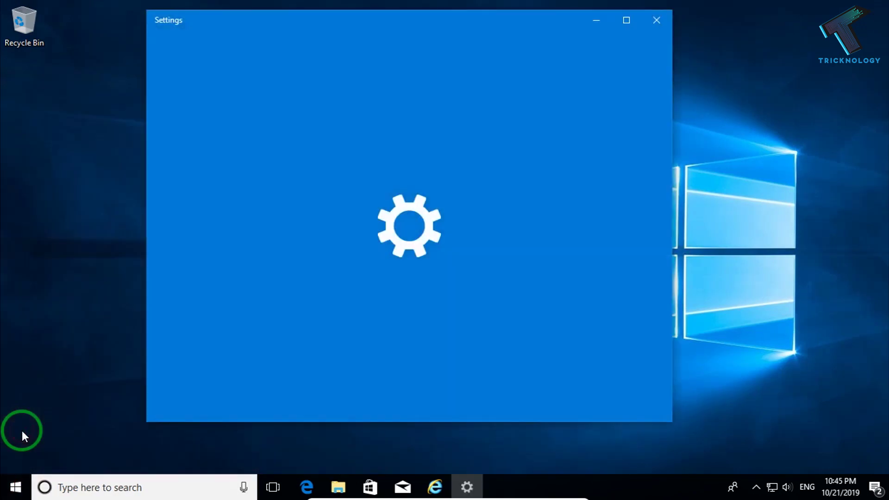
pyautogui.click(626, 20)
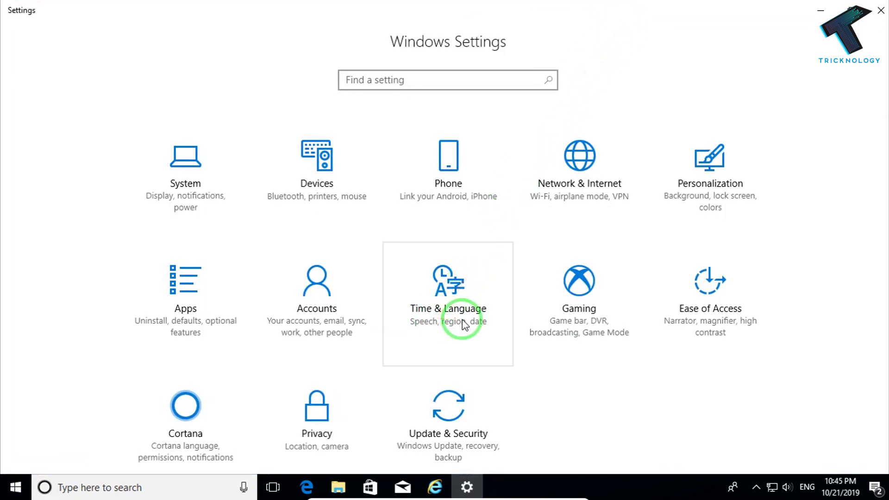
pyautogui.click(456, 319)
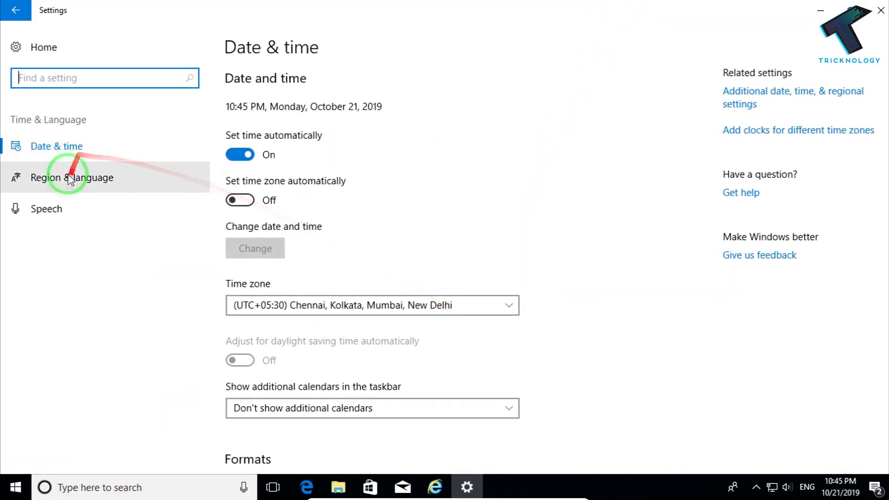
pyautogui.click(83, 186)
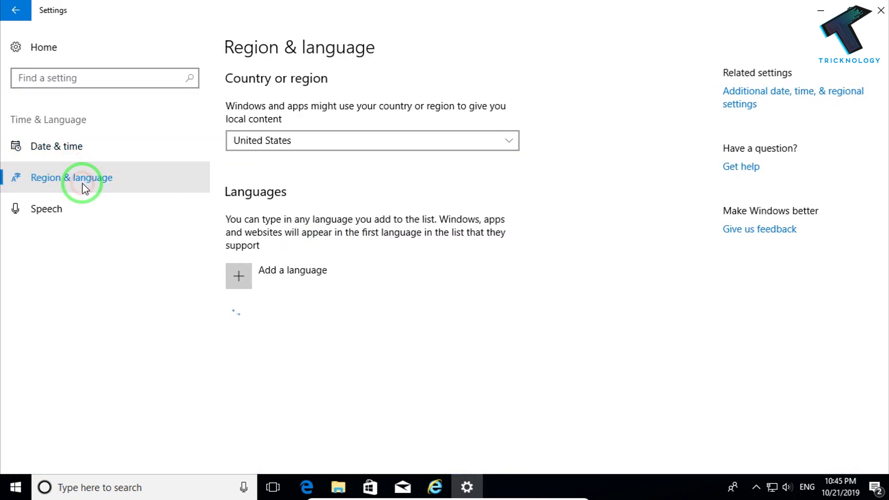
pyautogui.scroll(-1, 385, 313)
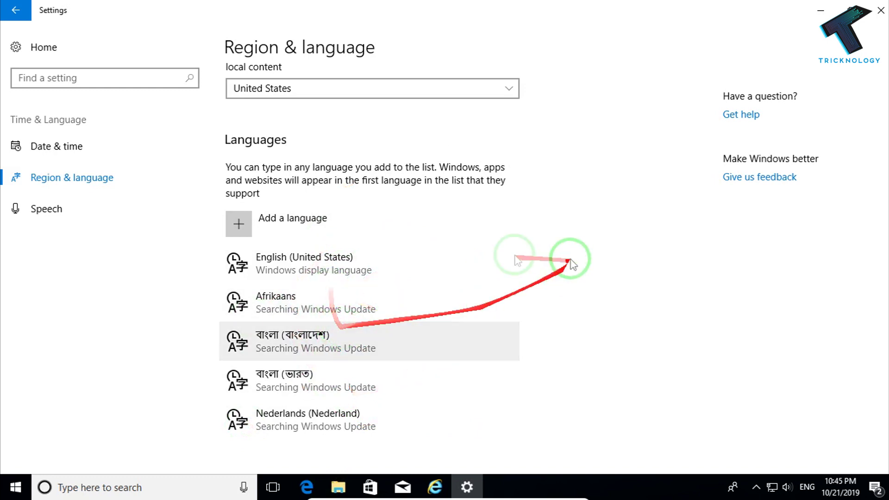
pyautogui.scroll(-1, 416, 264)
# Expand the English (United States) and Afrikaans entries in the loaded Languages list.
pyautogui.click(309, 211)
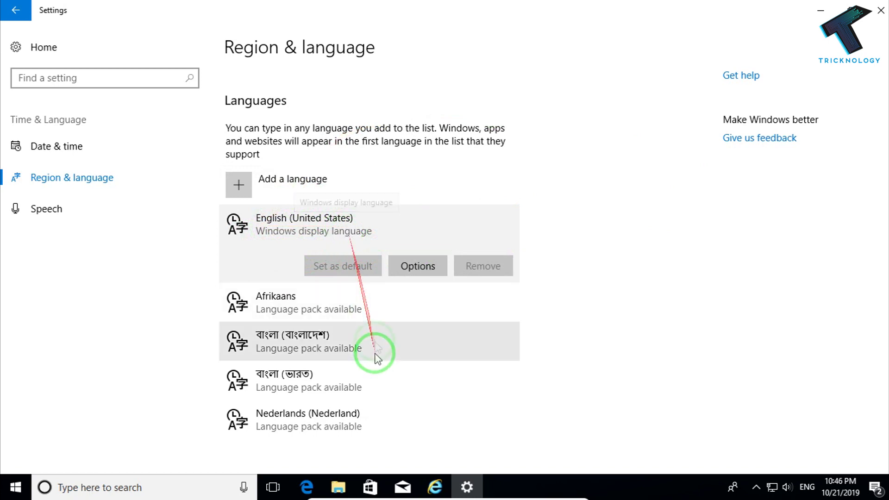
pyautogui.click(373, 311)
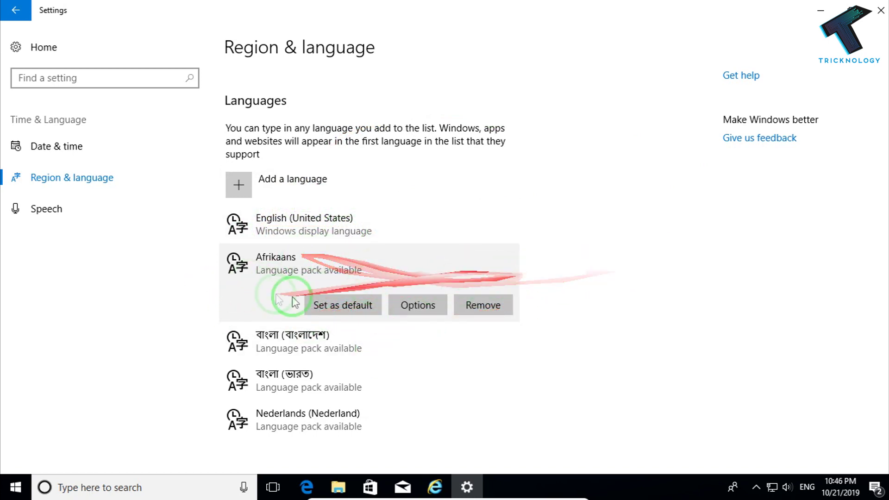
# Remove Afrikaans, Bangla (Bangladesh), Bangla (India) and Nederlands (Nederland), one after another.
pyautogui.click(484, 305)
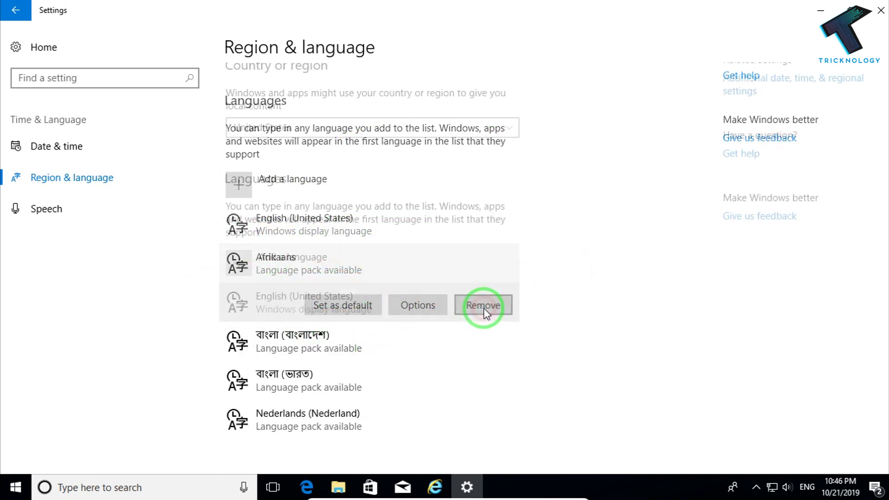
pyautogui.click(441, 345)
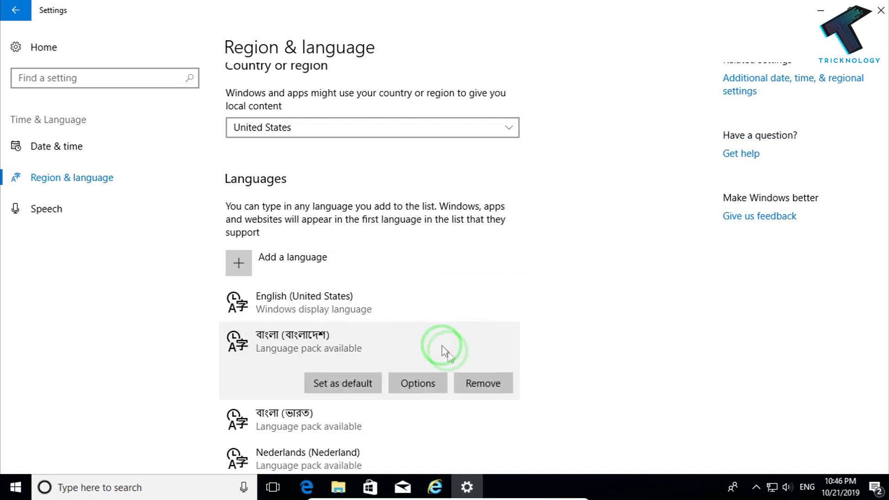
pyautogui.click(482, 386)
pyautogui.click(443, 352)
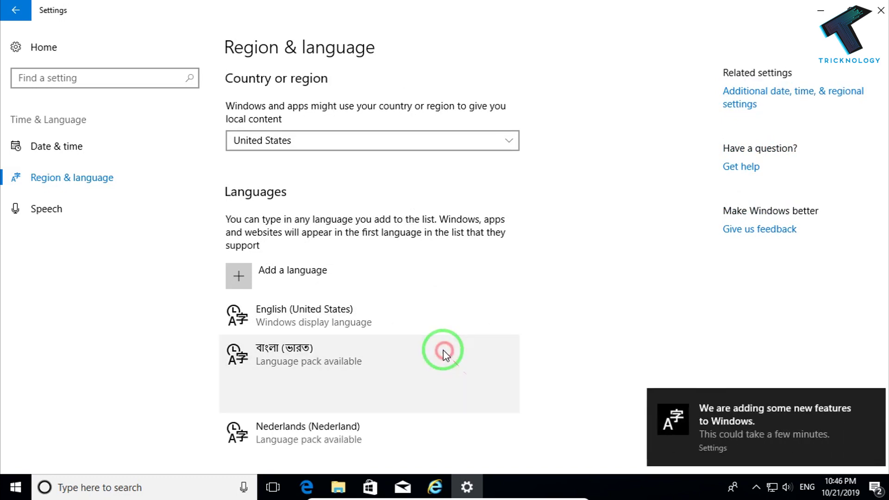
pyautogui.click(502, 398)
pyautogui.click(418, 345)
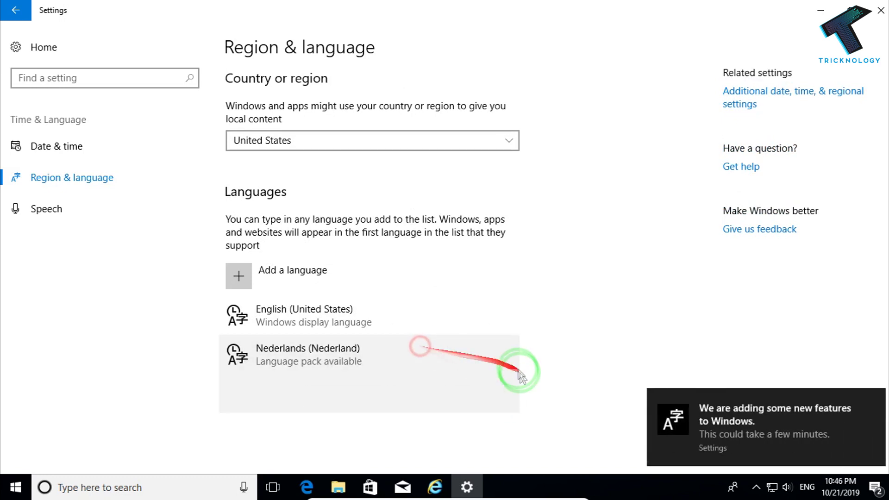
pyautogui.click(505, 399)
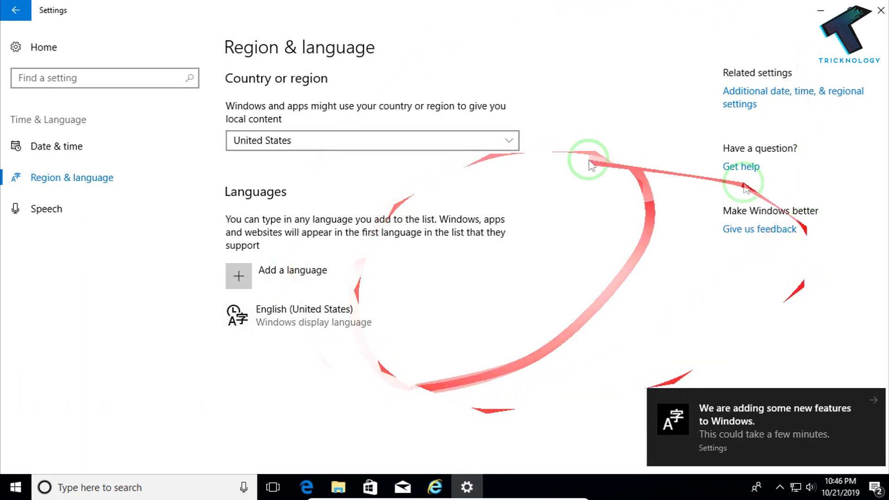